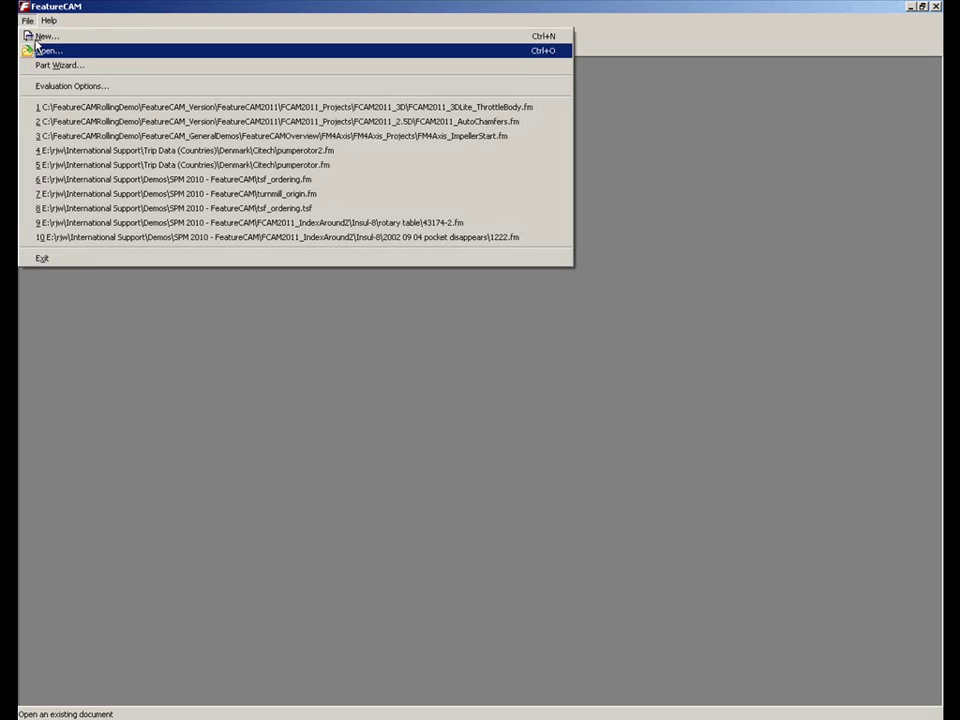
Step: Open and close File > Evaluation Options so FeatureCAM starts with the 3D Lite page
click(62, 88)
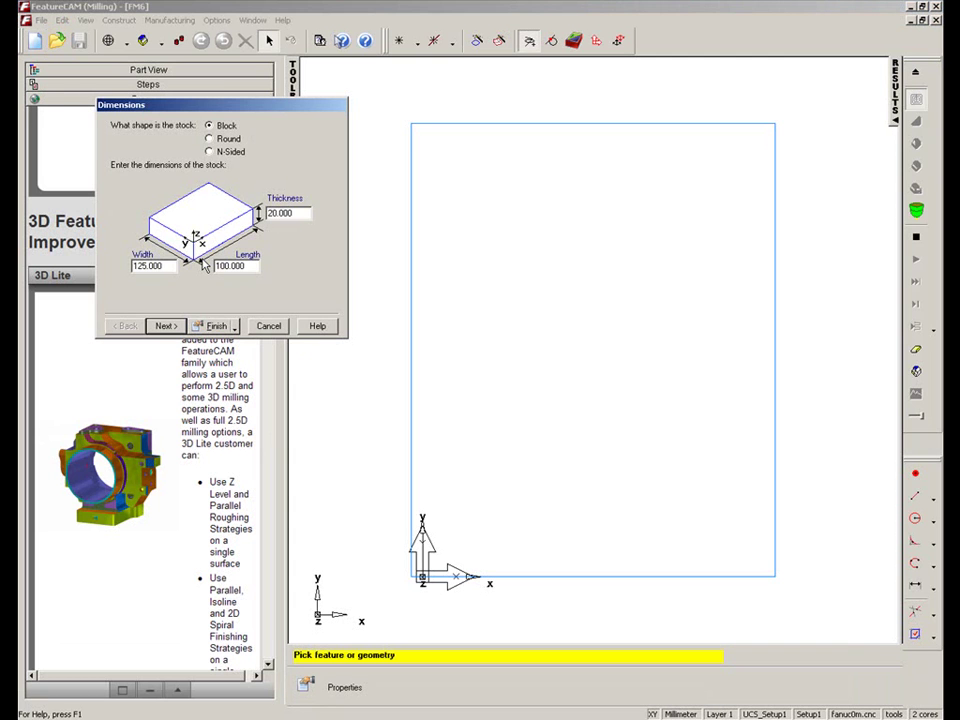
Step: Cancel the new stock dimensions and load the FCAM2011_3DLite_ThrottleBody.fm demo project
click(270, 326)
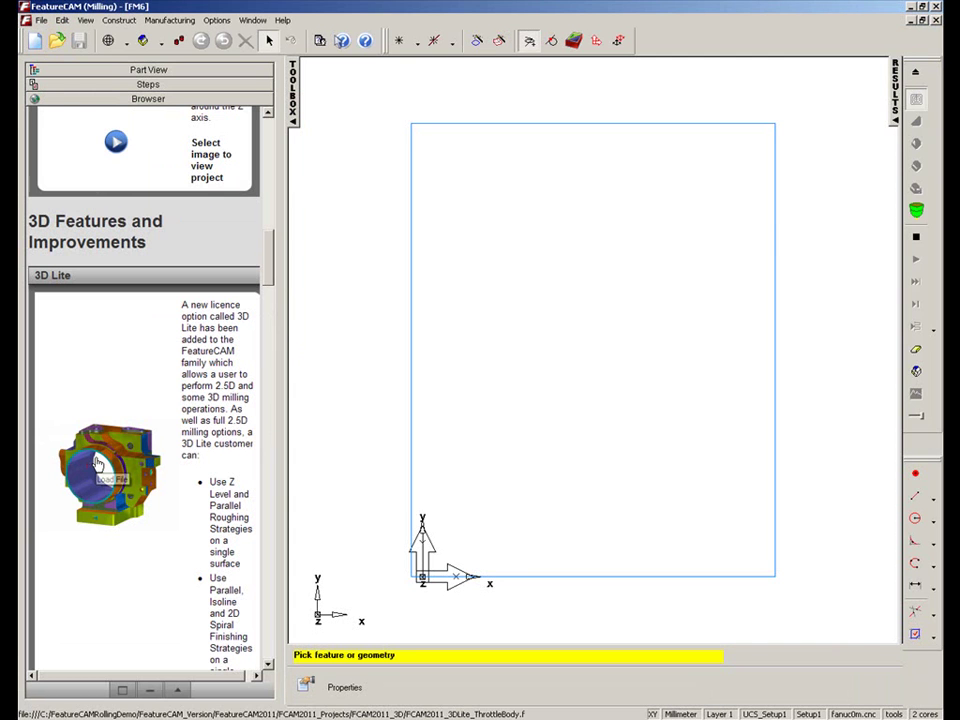
click(97, 463)
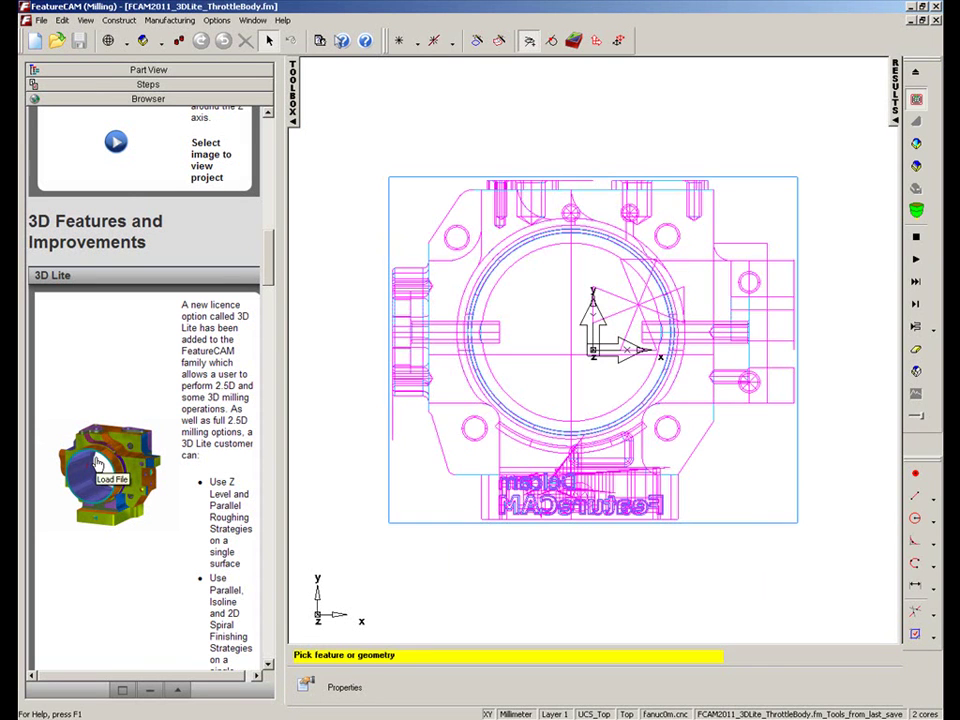
Step: Display the throttle body as shaded surfaces and orbit around it to inspect the bore
click(178, 40)
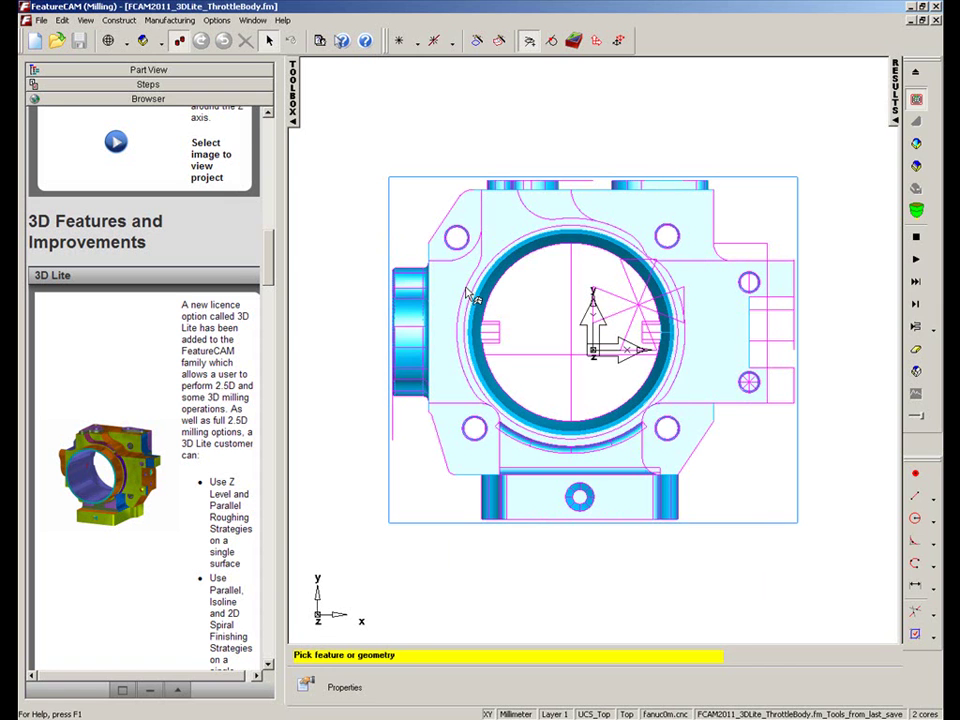
drag(505, 226, 572, 398)
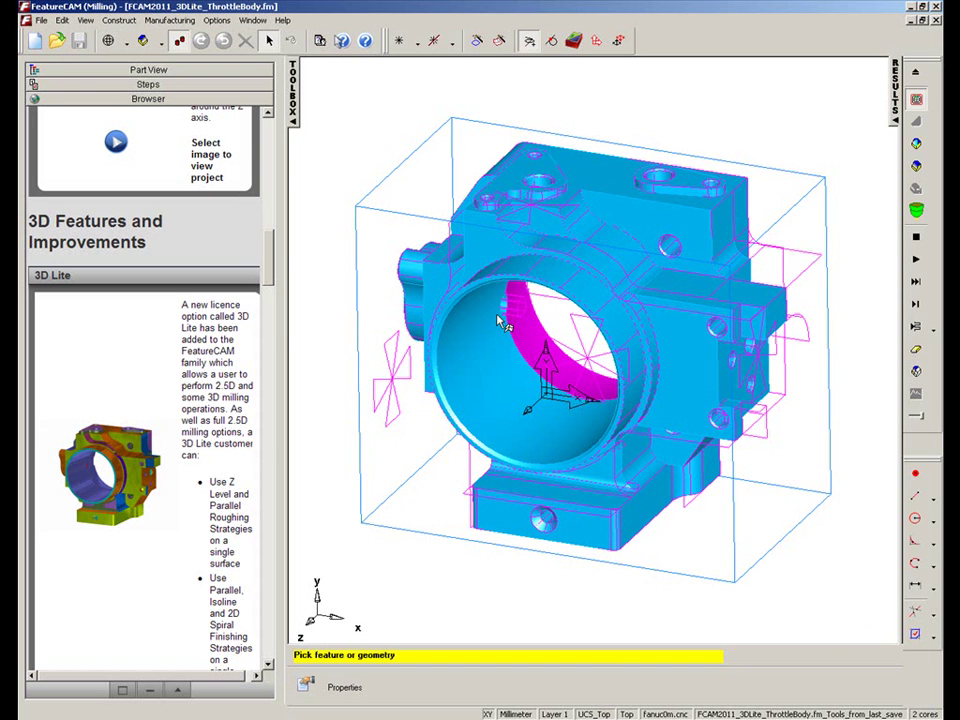
middle_drag(500, 320, 655, 342)
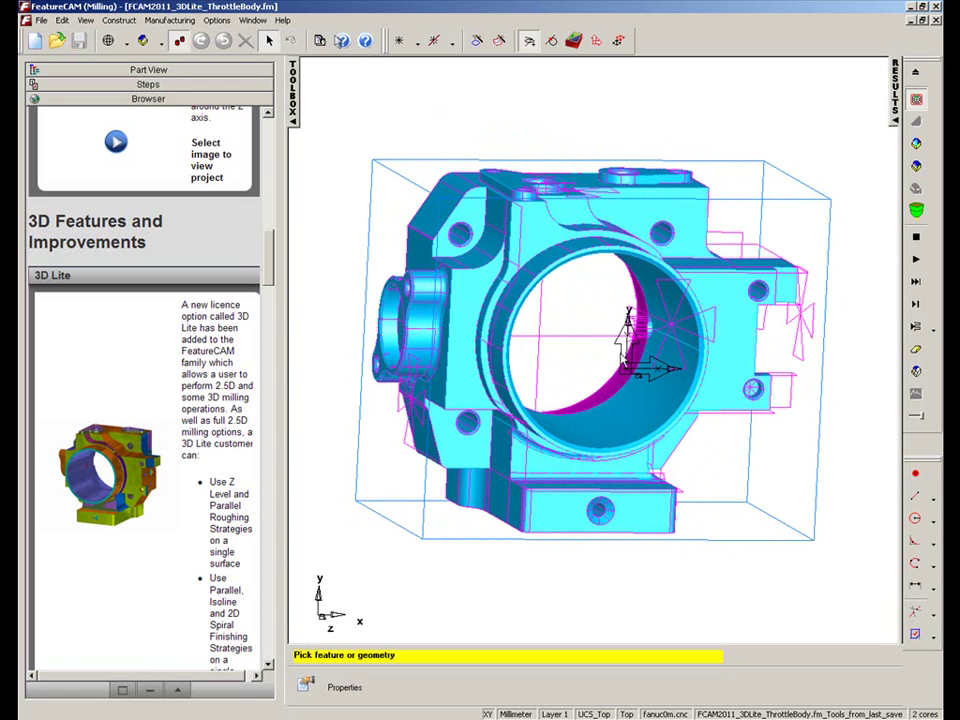
middle_drag(670, 372, 513, 383)
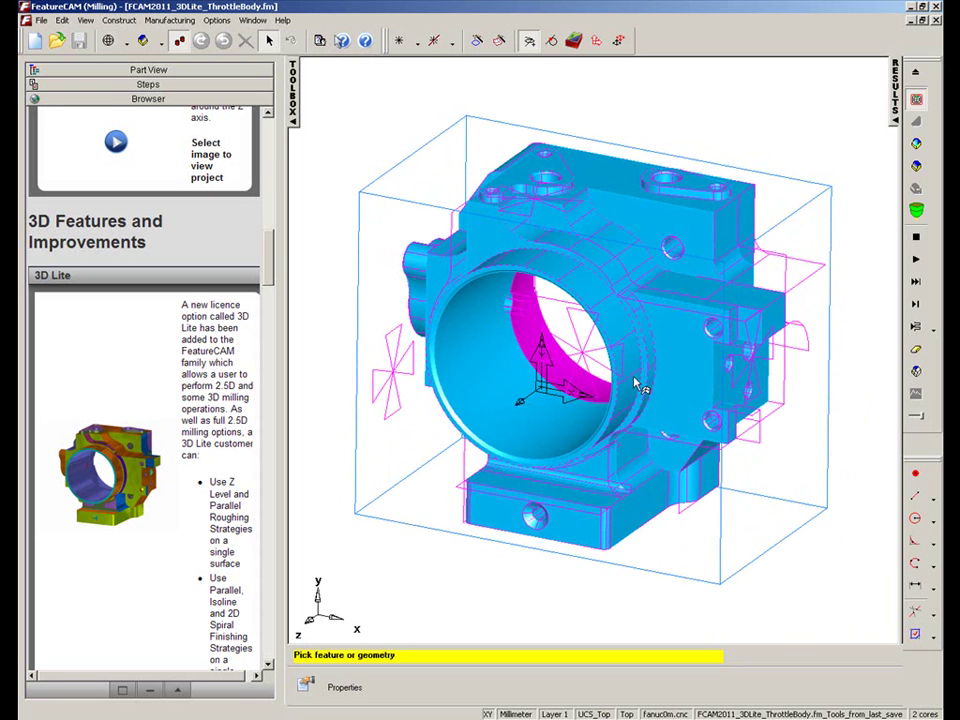
middle_drag(650, 371, 345, 186)
middle_drag(526, 143, 598, 484)
Step: Run the 3D toolpath simulation and orbit the machined throttle body to view its other side
click(916, 147)
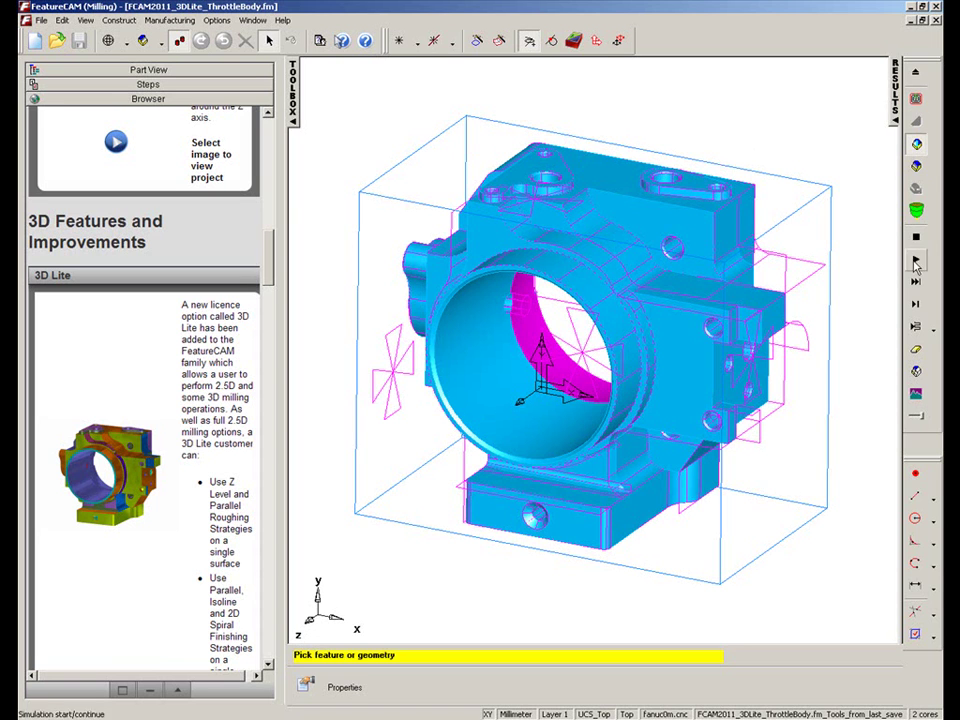
click(915, 262)
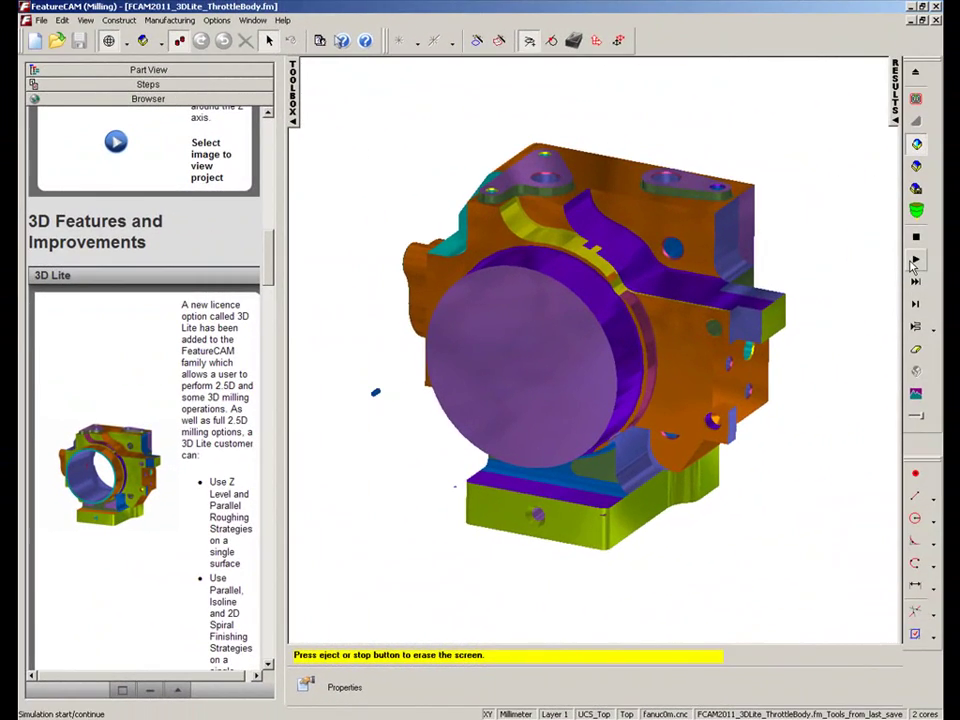
middle_drag(853, 281, 486, 323)
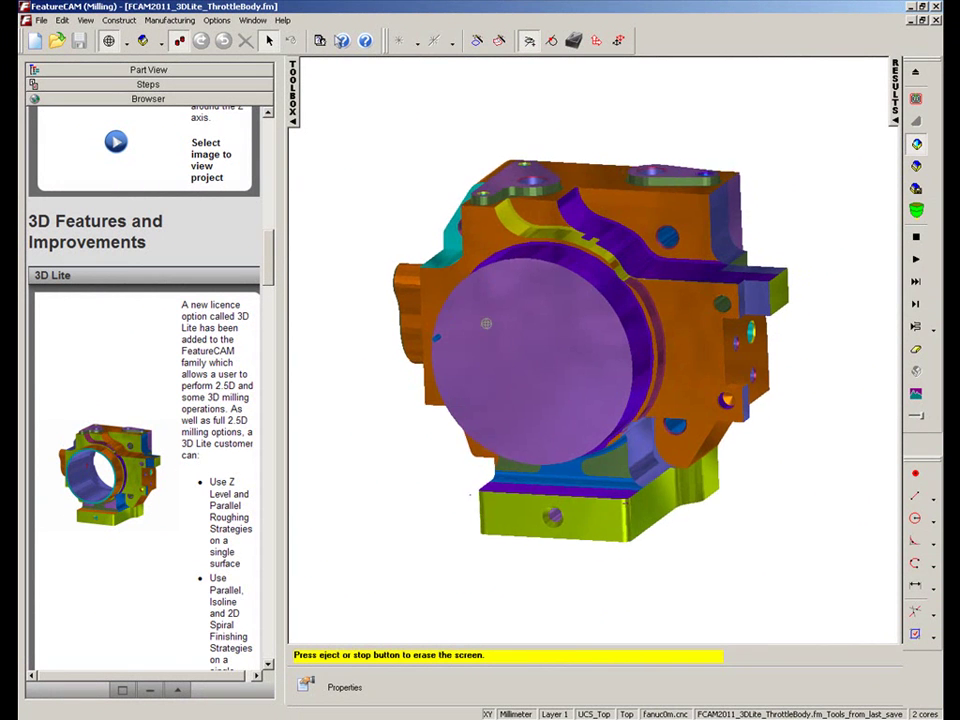
Step: Clear the simulation, orbit until the bore faces the viewer, and select the inner upper bore face
click(916, 238)
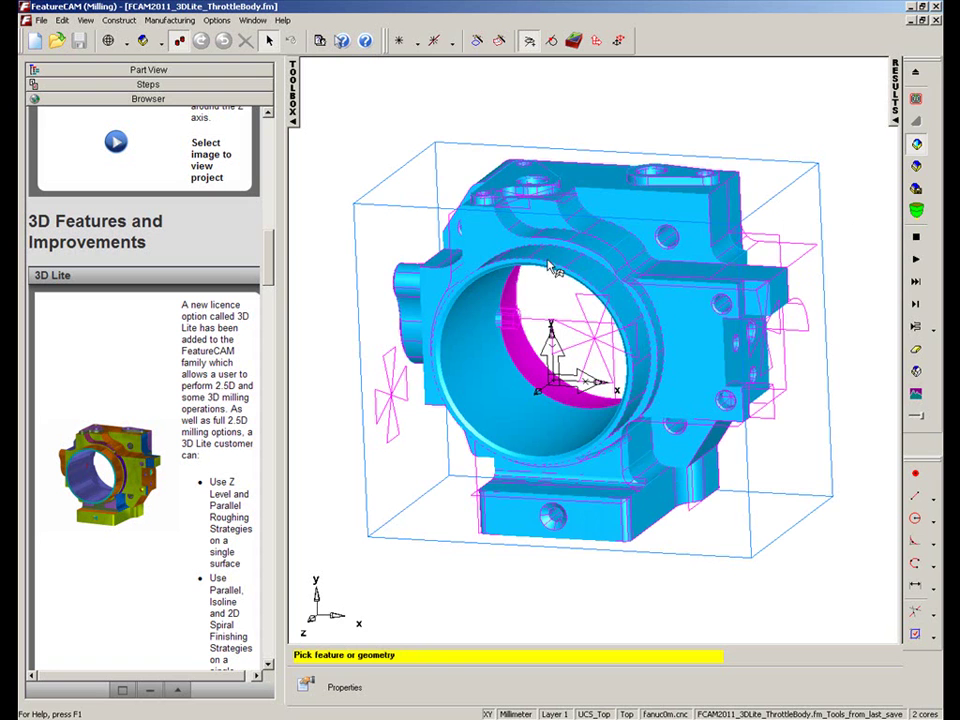
middle_drag(549, 265, 592, 205)
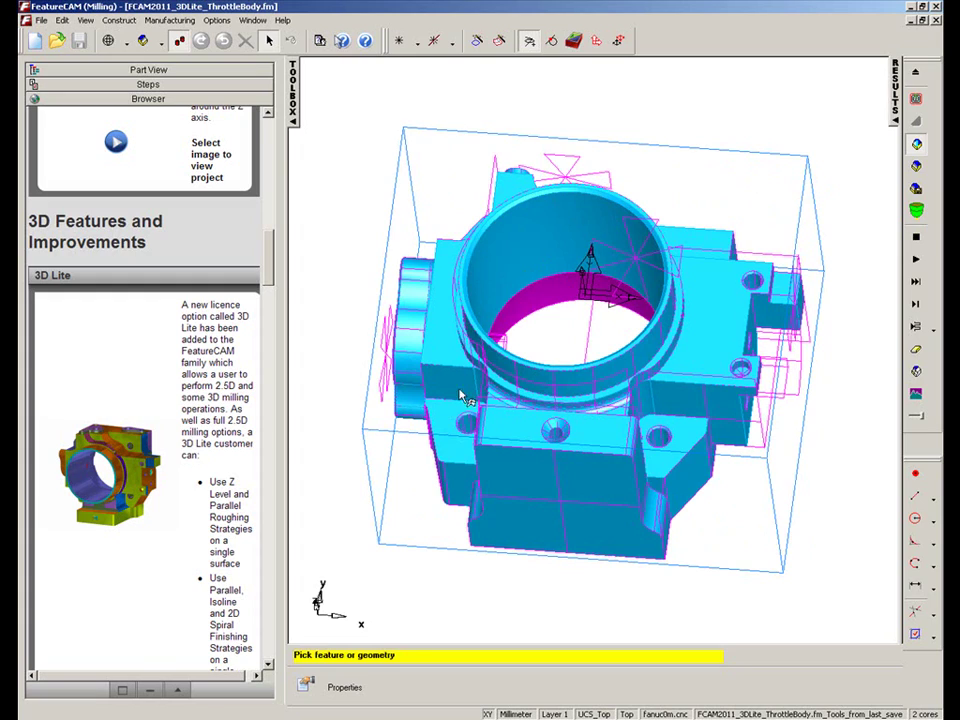
middle_drag(540, 405, 664, 275)
mouse_move(607, 322)
middle_down()
mouse_move(474, 350)
mouse_move(600, 300)
middle_up()
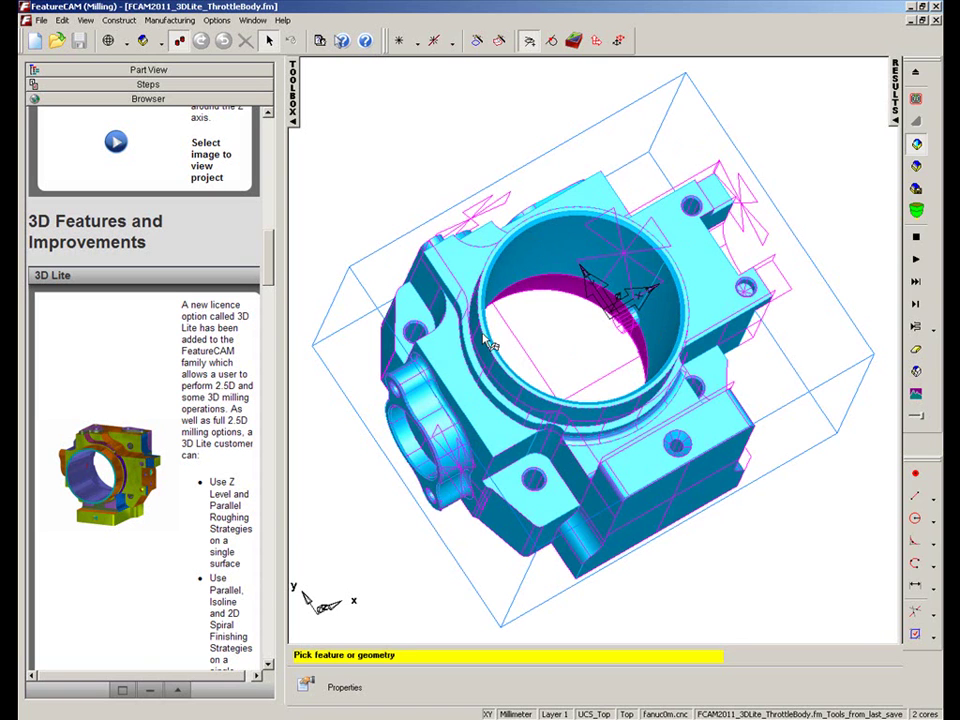
middle_drag(658, 264, 652, 224)
click(546, 252)
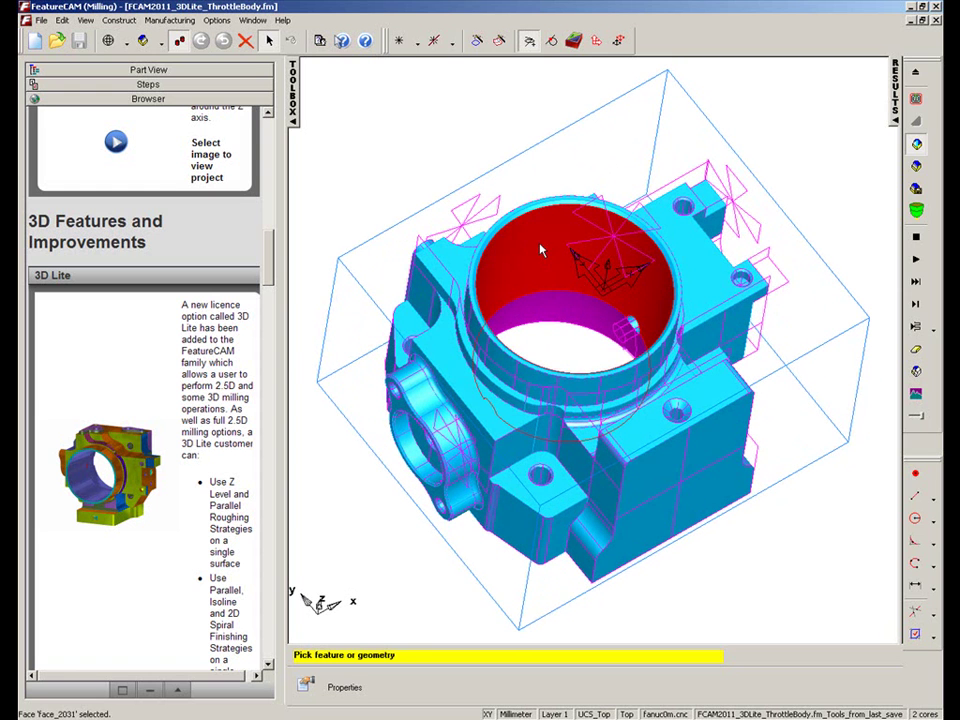
Step: Create surface mill srf_mill1 on the bore face: Z Level roughing, 3D Pocket slices, default 12 mm end mill
click(572, 41)
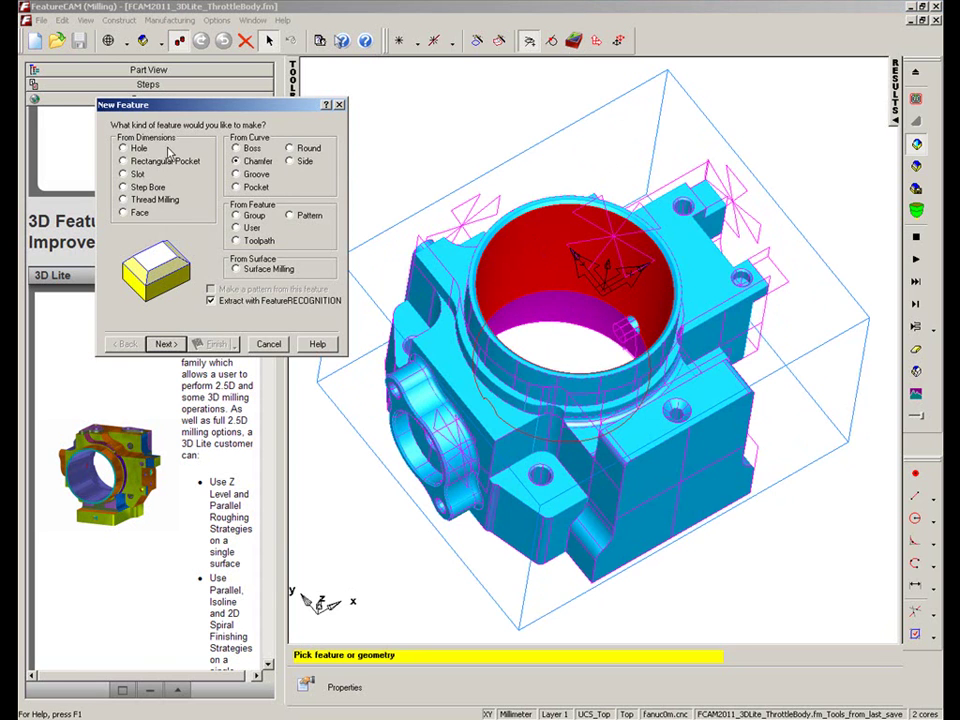
click(237, 270)
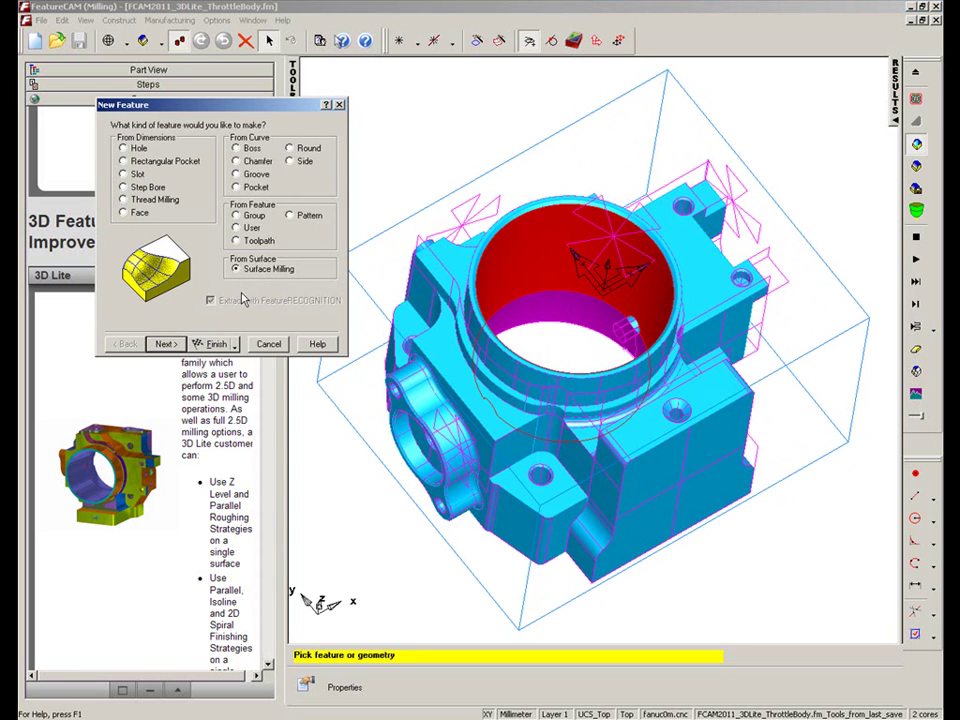
click(163, 344)
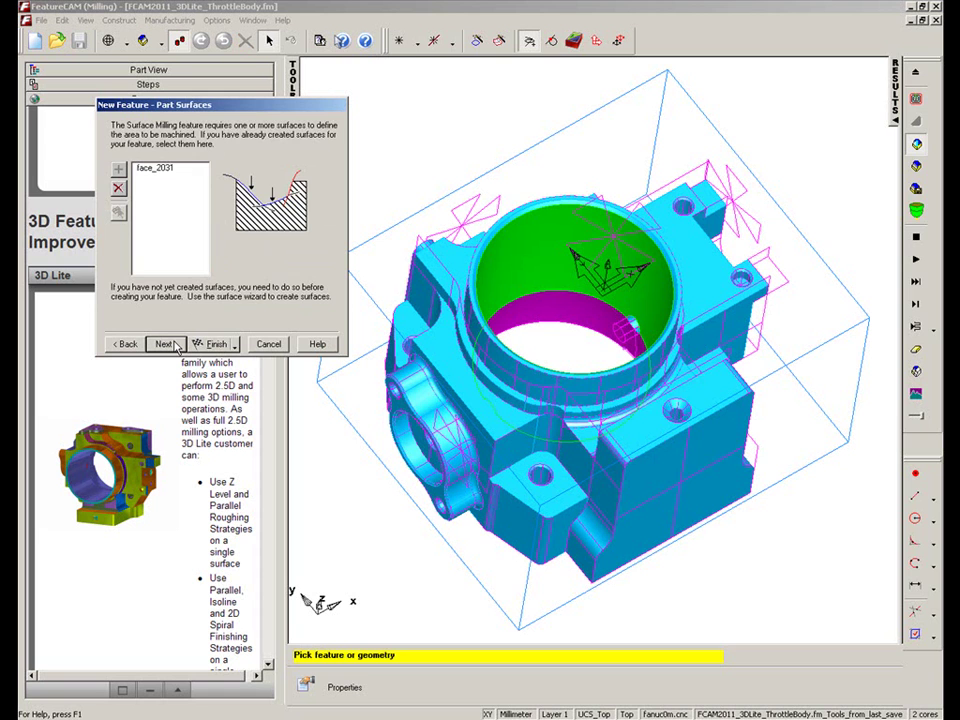
click(165, 344)
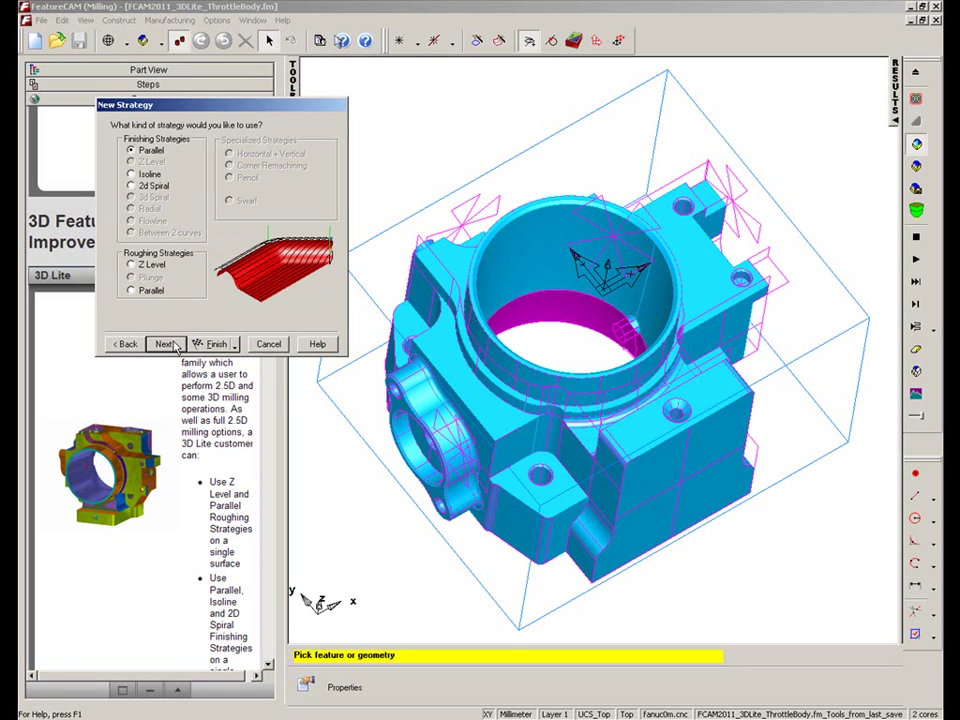
click(131, 264)
click(170, 344)
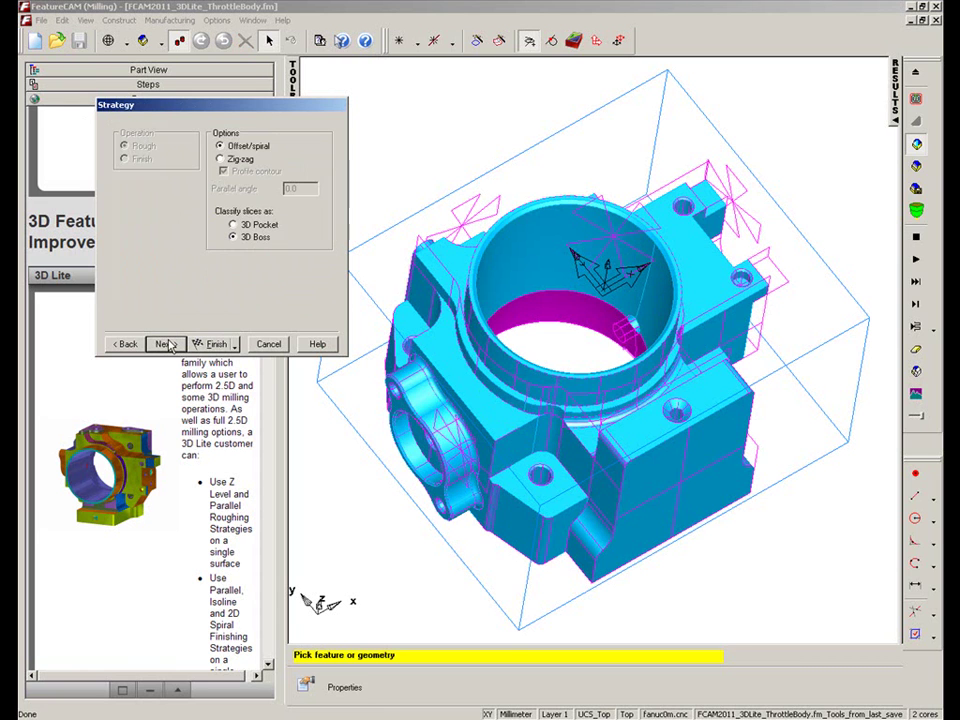
click(233, 227)
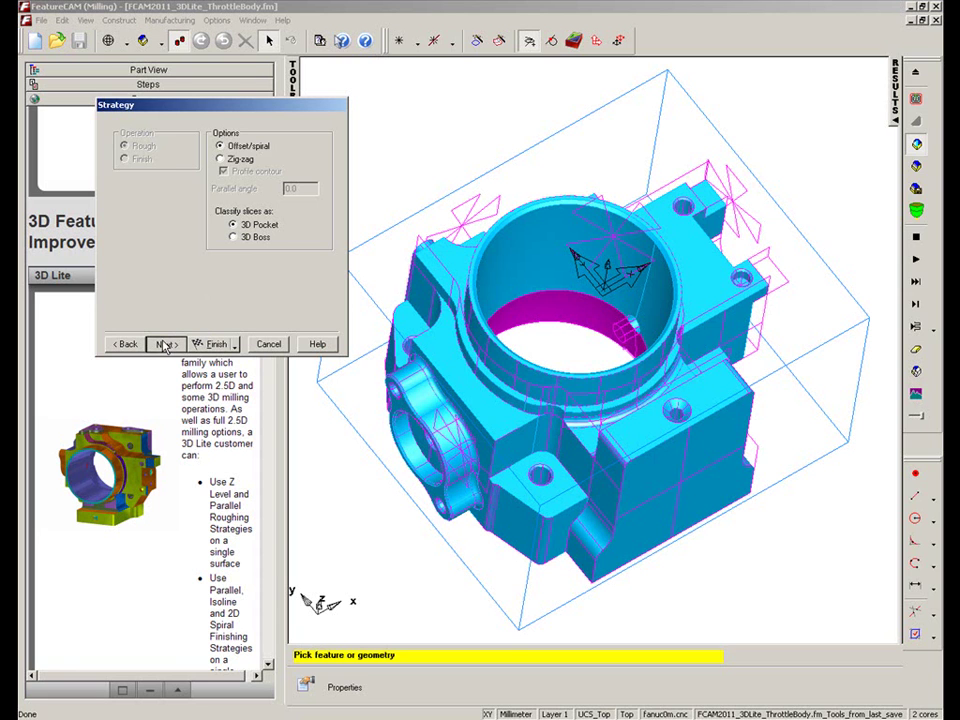
click(166, 344)
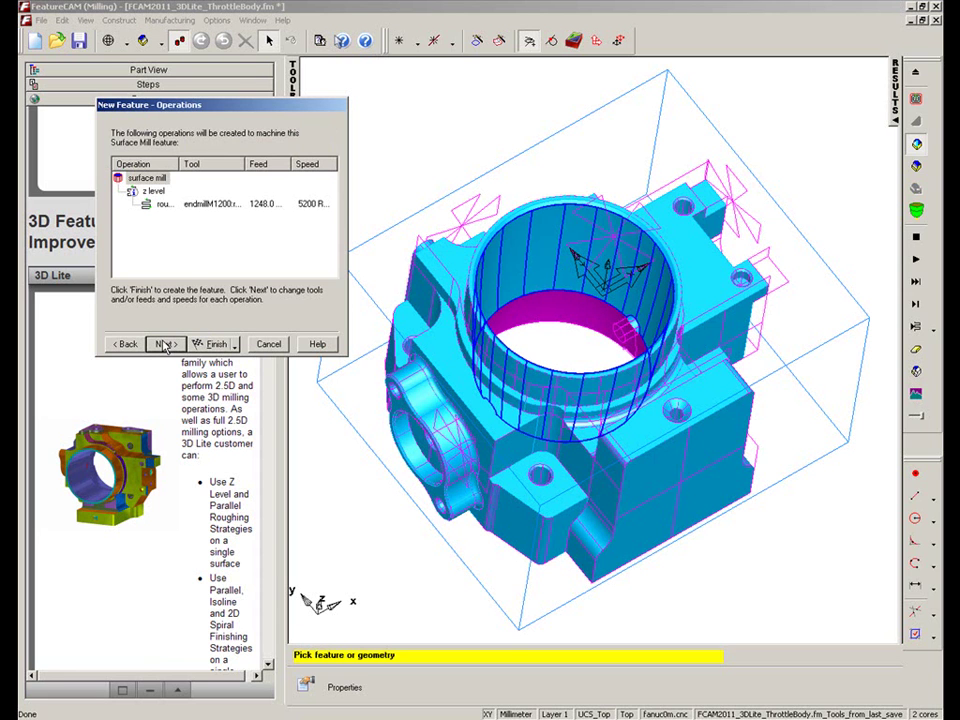
click(166, 344)
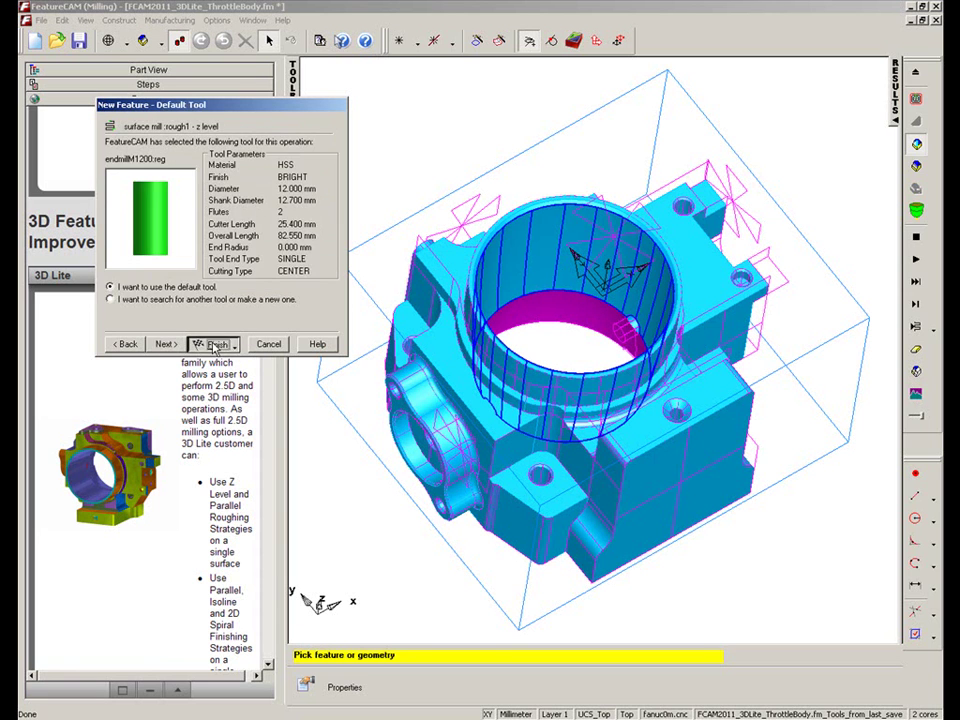
click(212, 345)
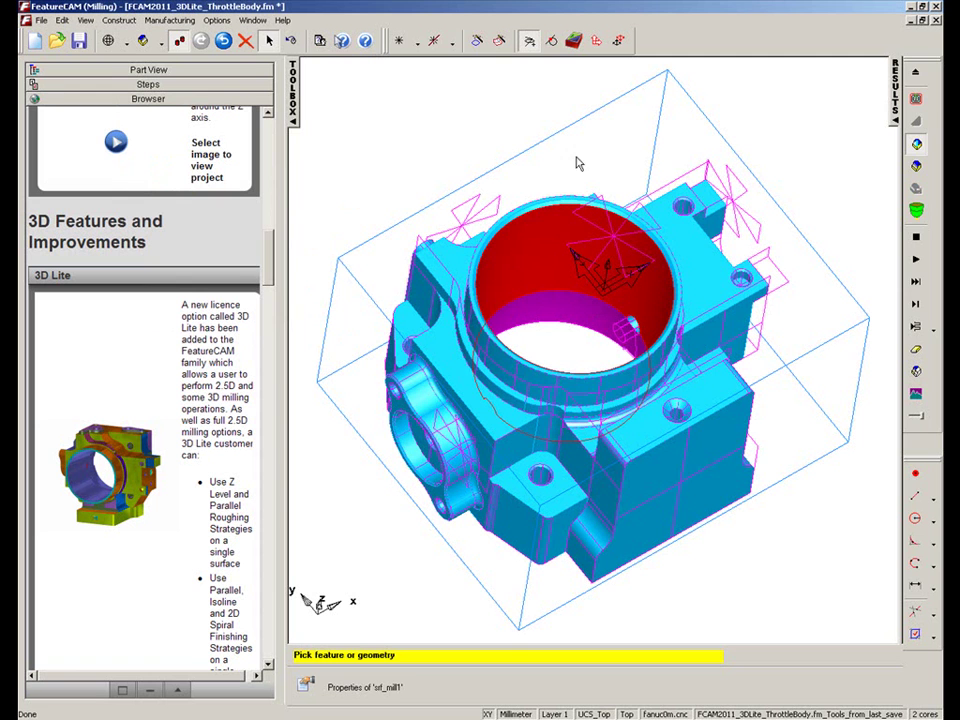
Step: Open the properties of srf_mill1 from the part's feature tree
middle_drag(572, 220, 427, 152)
click(129, 74)
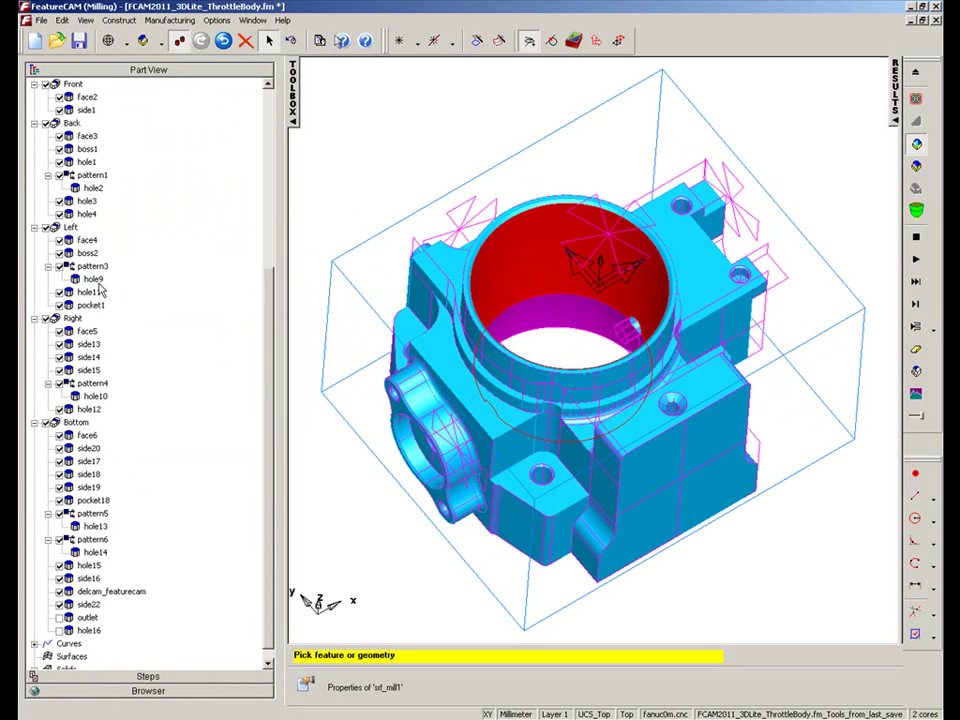
drag(270, 305, 270, 130)
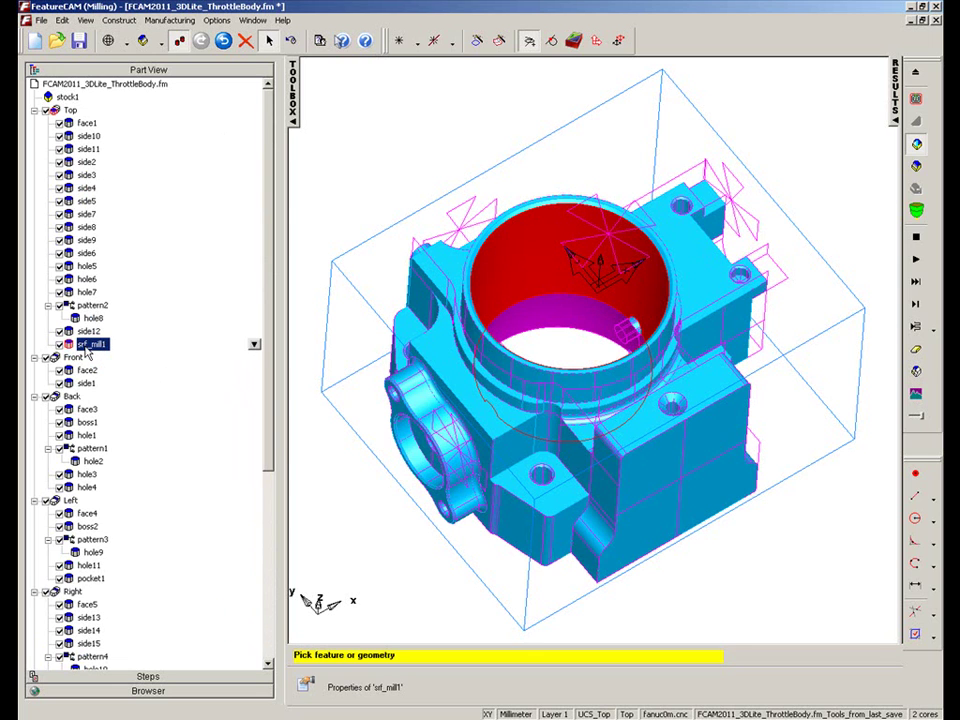
right_click(250, 348)
click(280, 358)
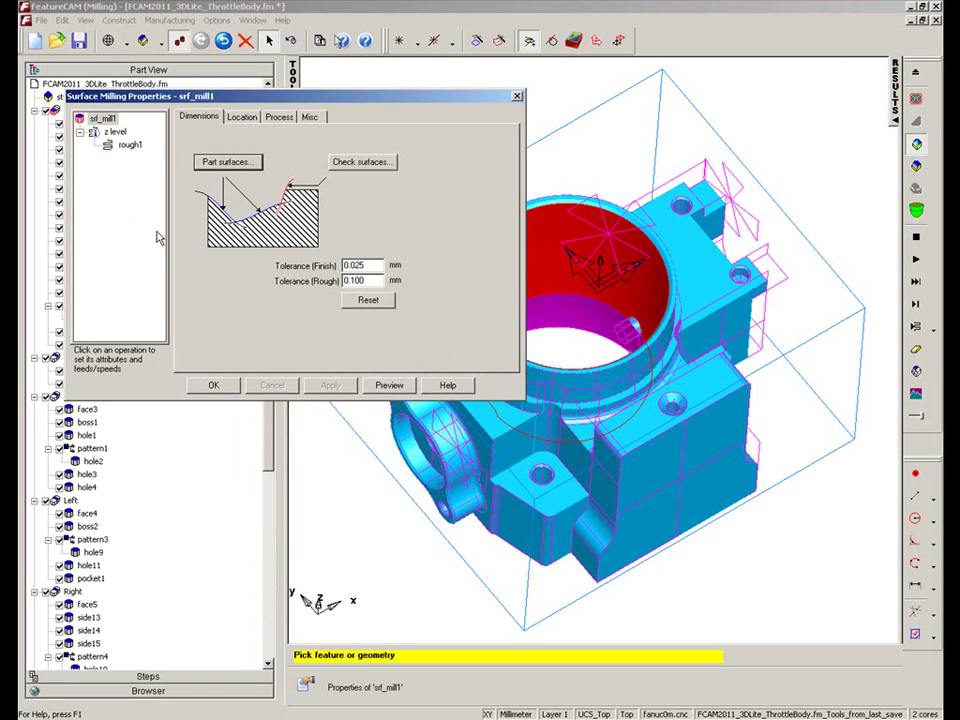
Step: Add an Isoline finishing operation, finish2, keeping default strategy, edge and stock settings
click(279, 118)
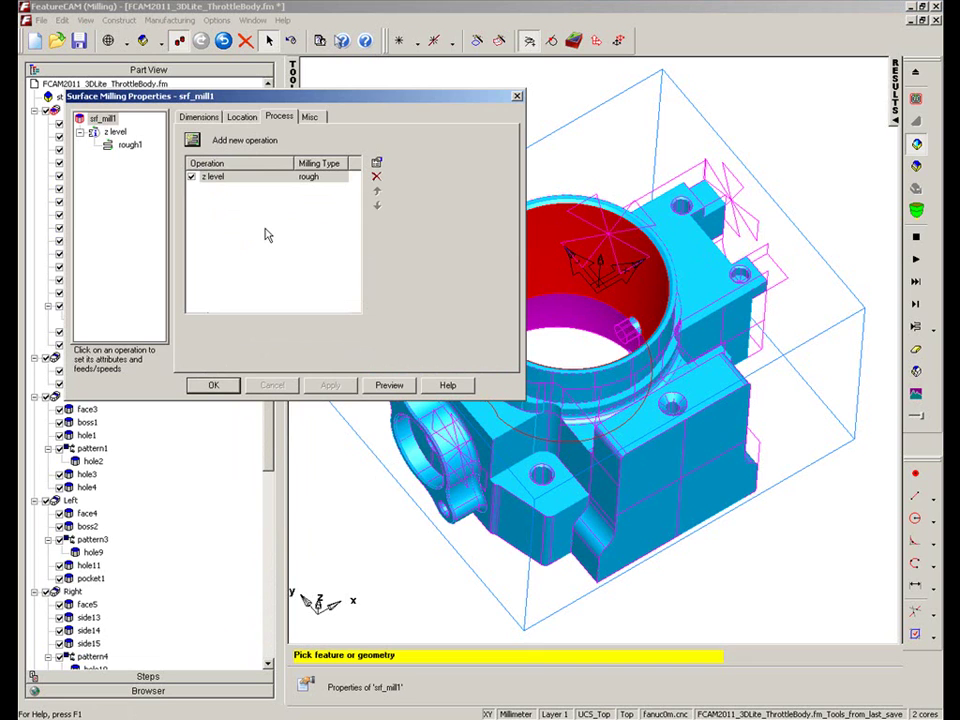
click(192, 141)
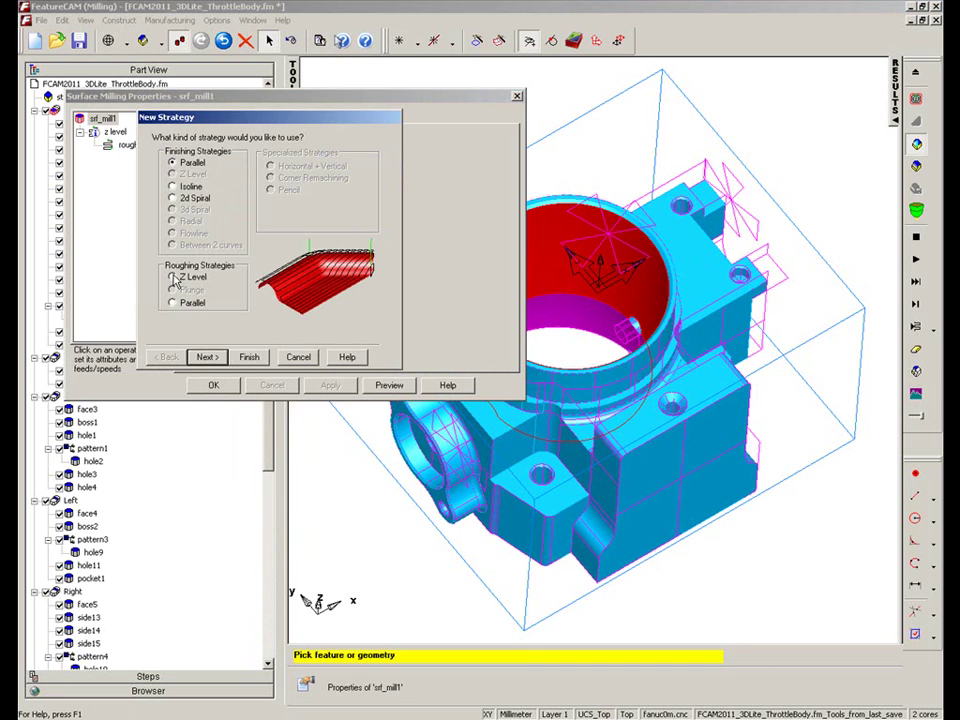
click(173, 188)
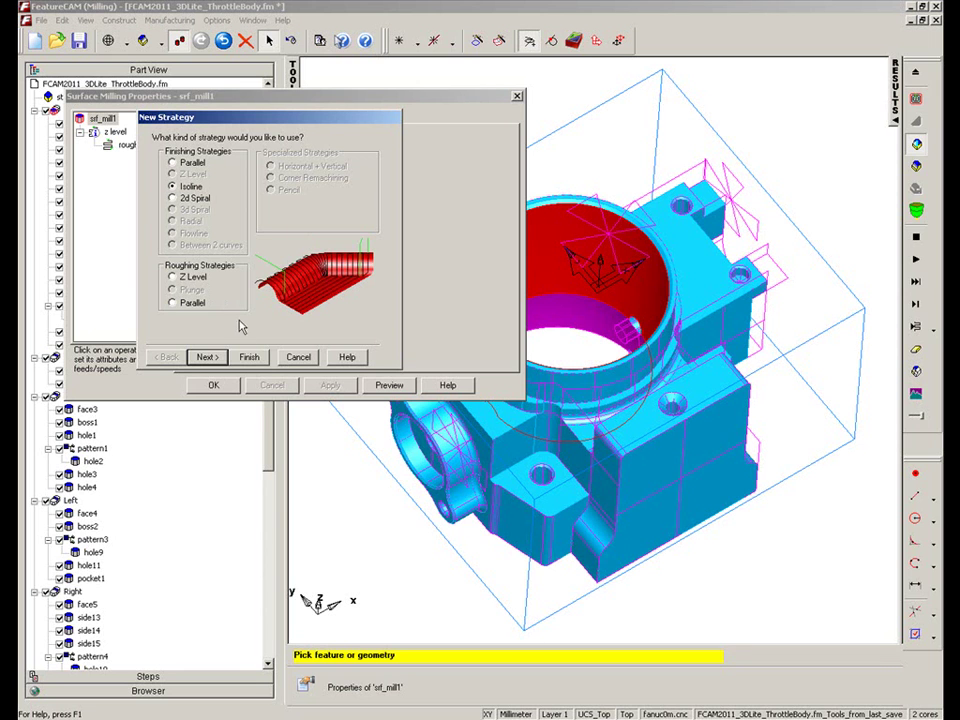
click(211, 359)
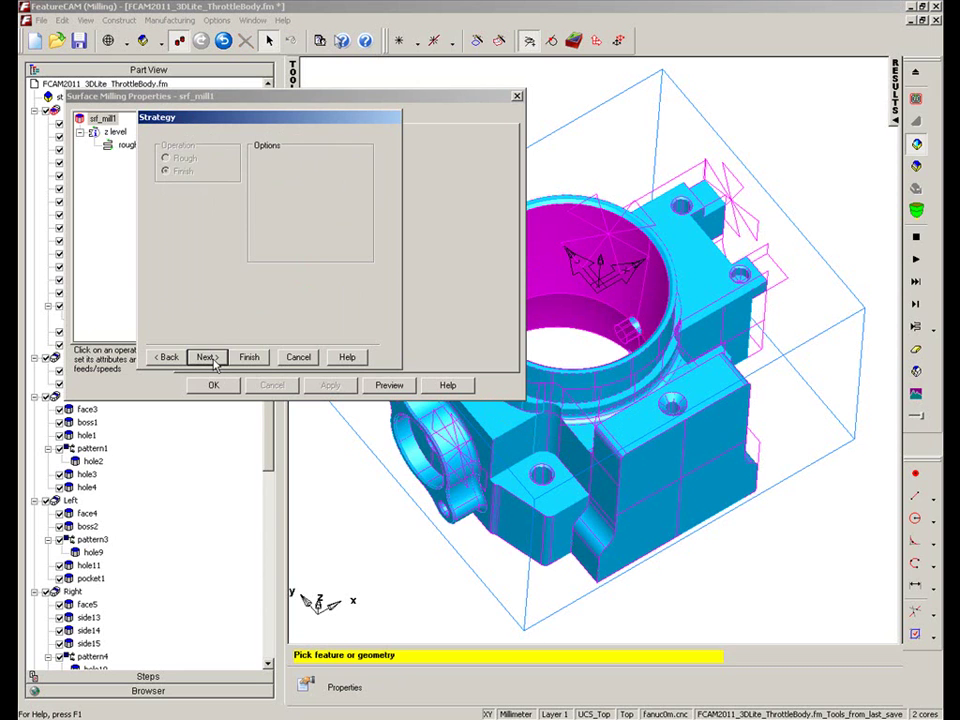
click(206, 357)
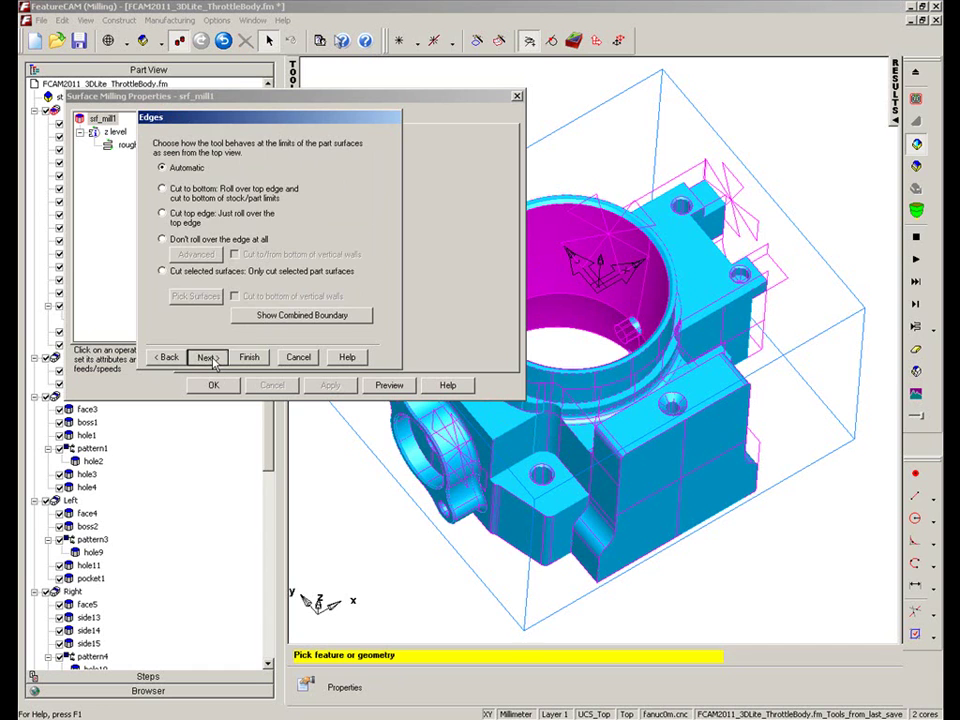
click(207, 358)
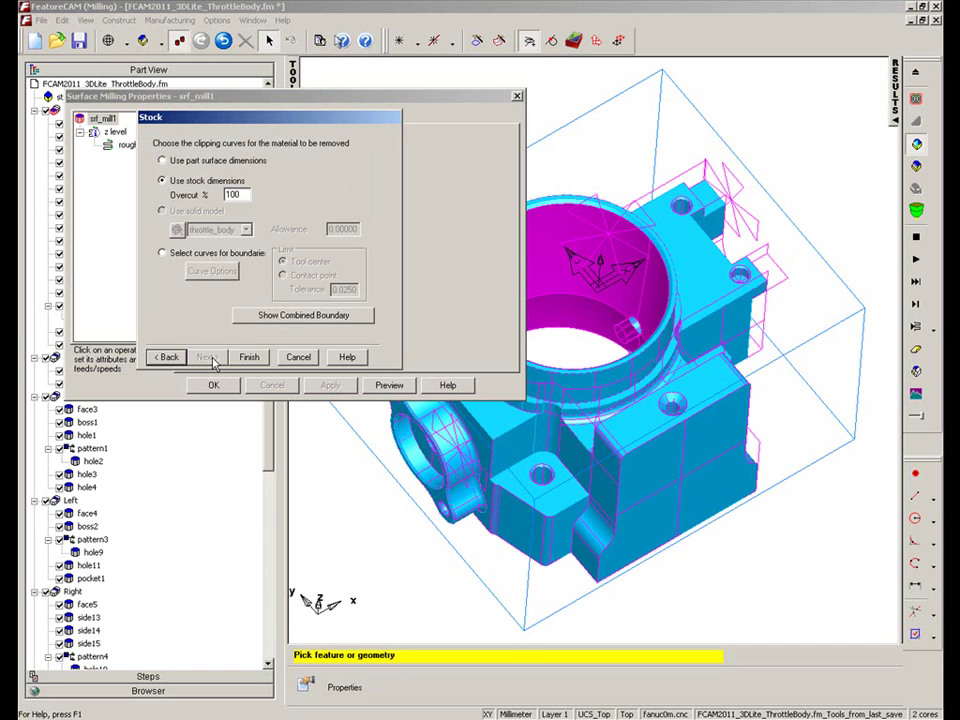
click(268, 356)
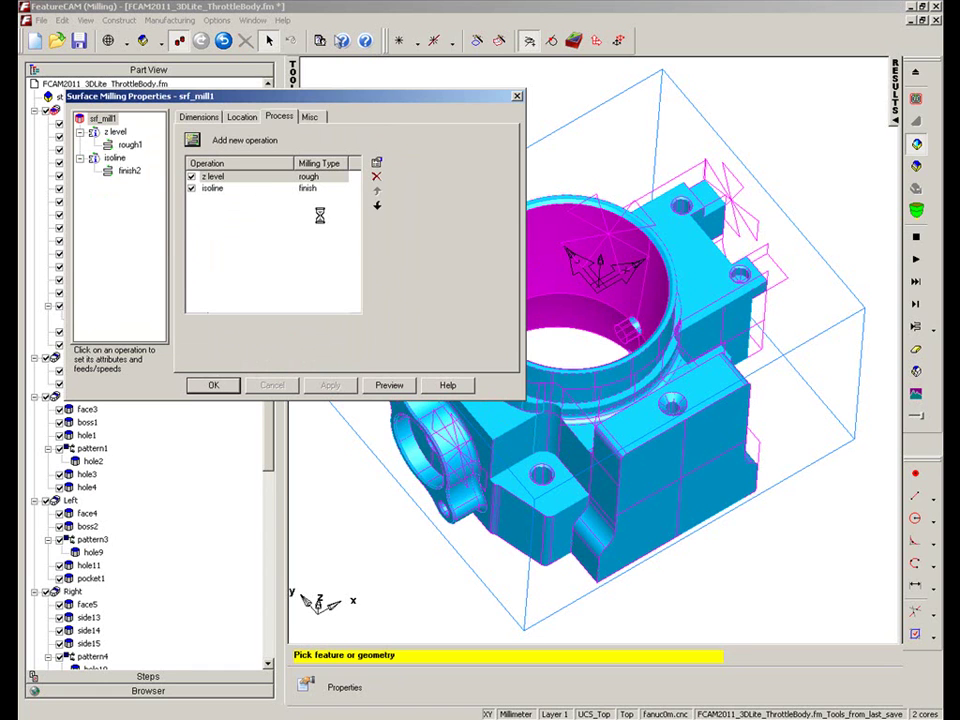
Step: Set face_2031's isoline surface control to start at First Row, cutting Decreasing, and apply it
scroll(593, 290, up, 5)
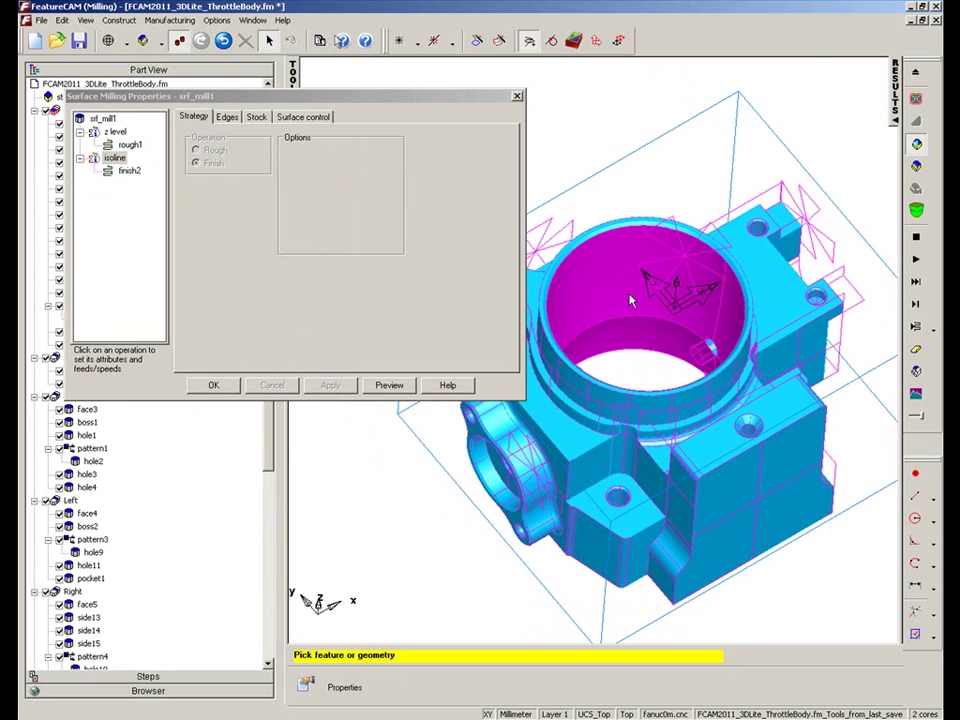
scroll(633, 313, down, 1)
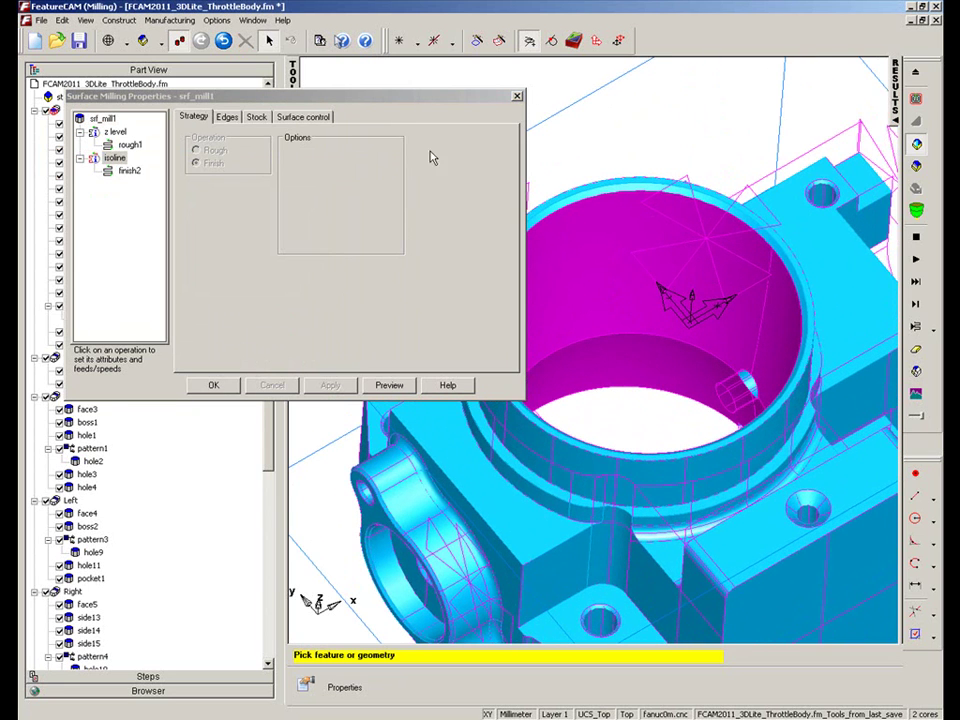
click(304, 117)
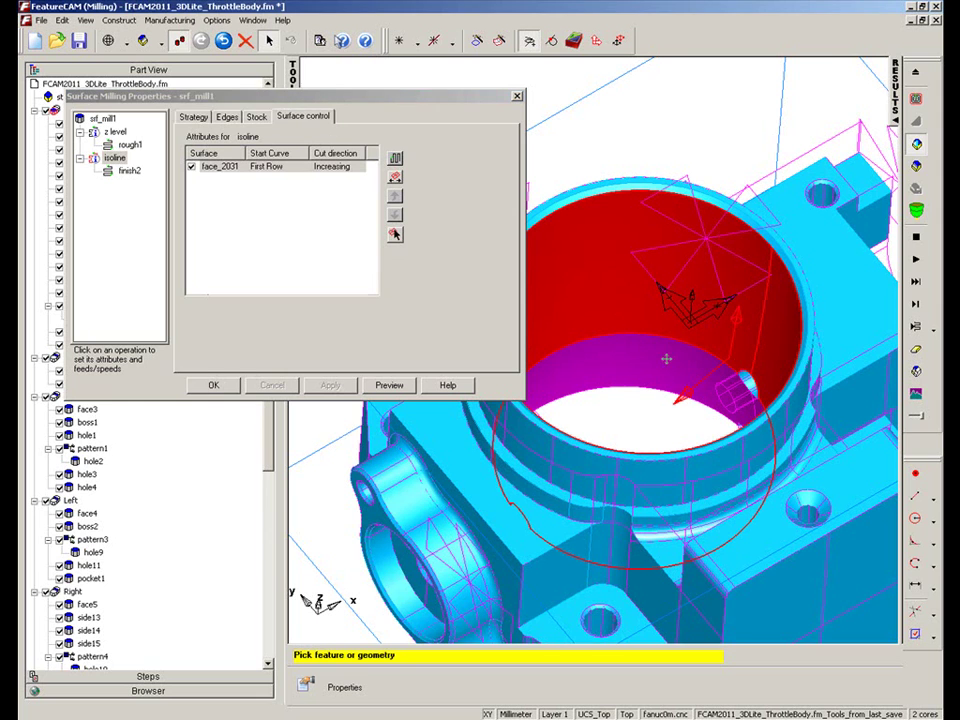
scroll(664, 364, down, 1)
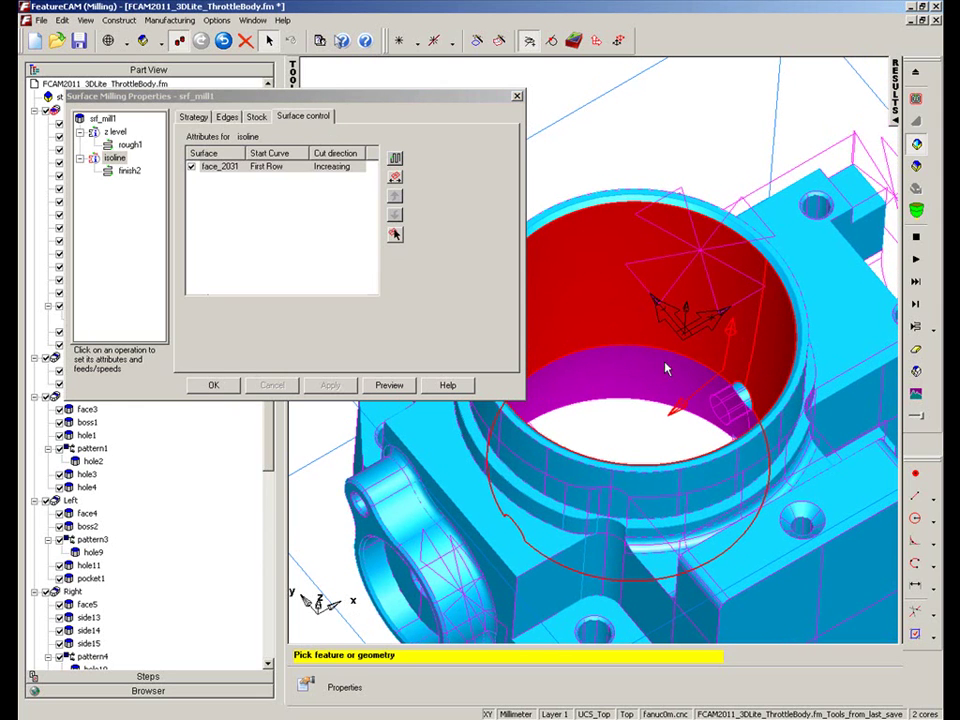
click(396, 161)
click(396, 161)
click(396, 161)
click(396, 161)
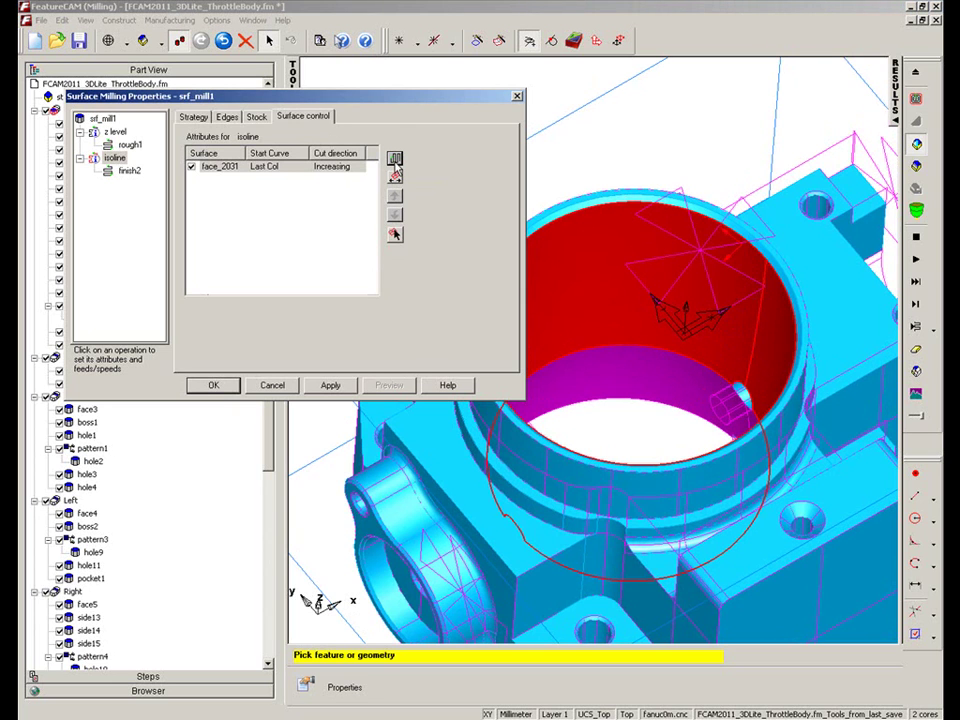
click(396, 176)
click(396, 161)
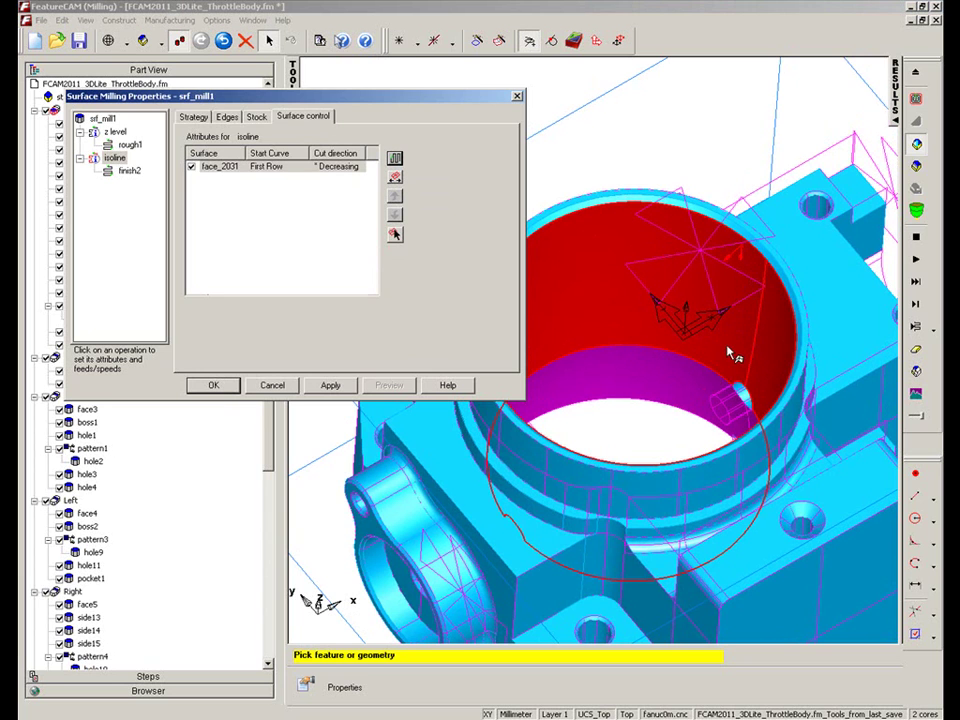
click(326, 386)
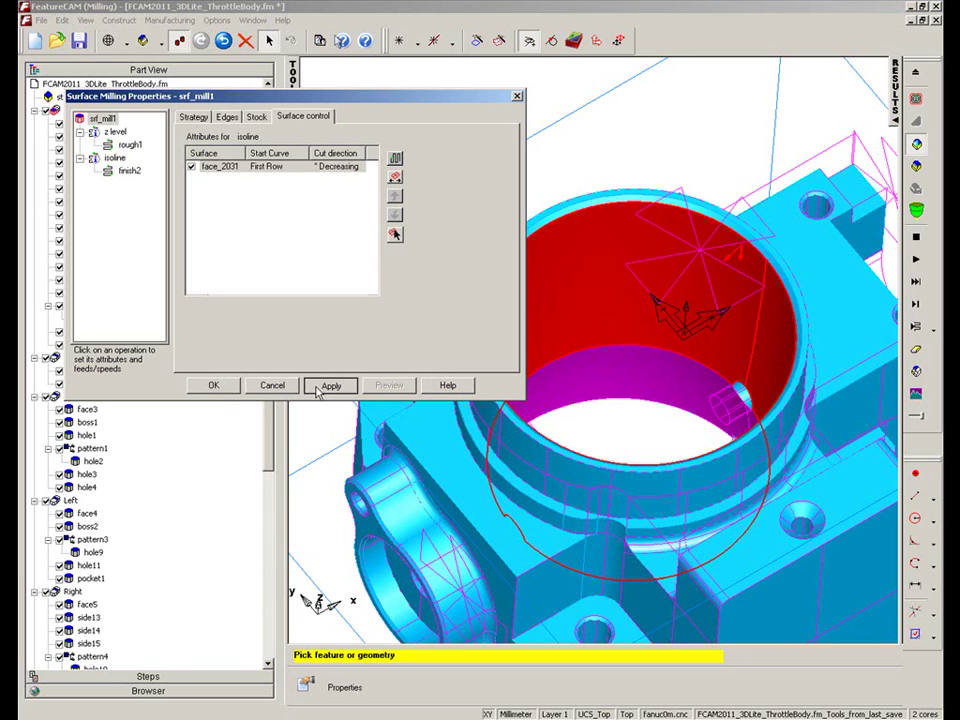
click(228, 387)
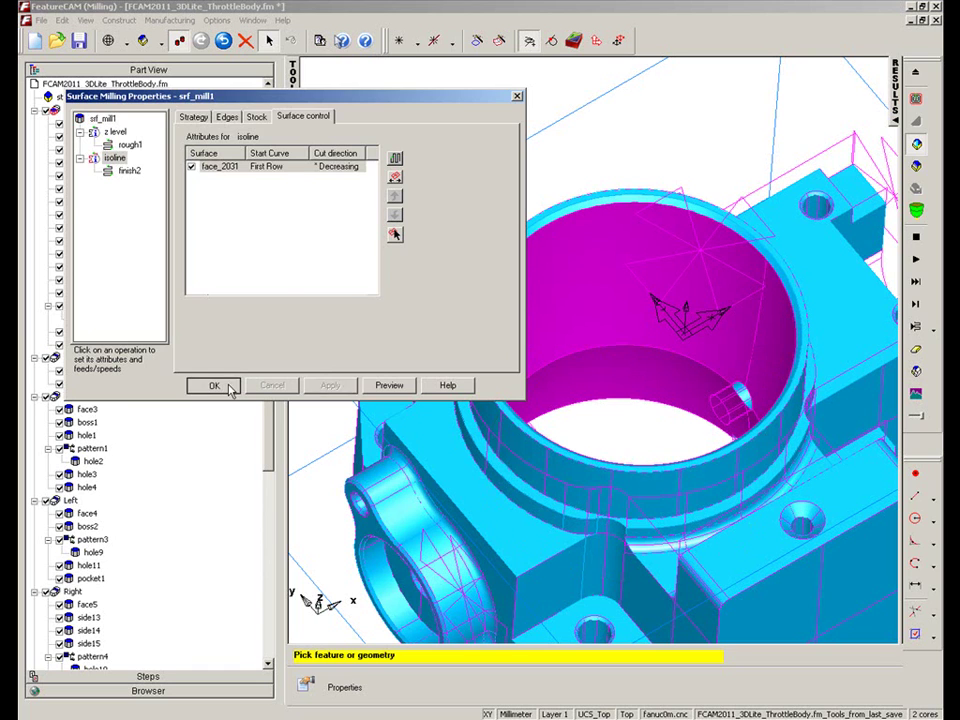
scroll(680, 262, down, 3)
middle_drag(680, 262, 487, 412)
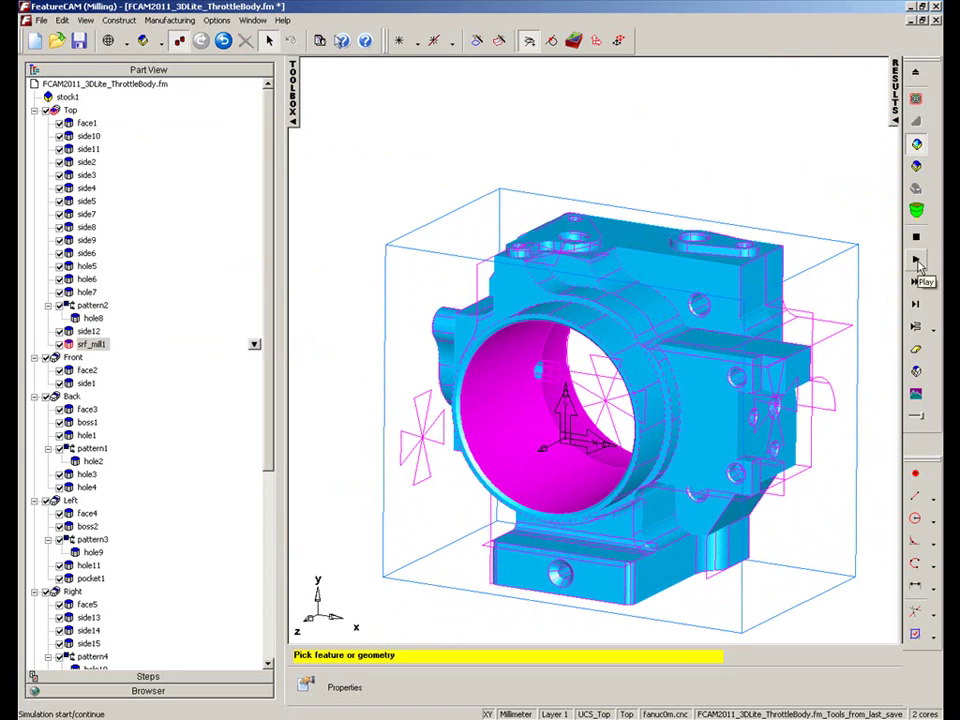
drag(268, 399, 162, 620)
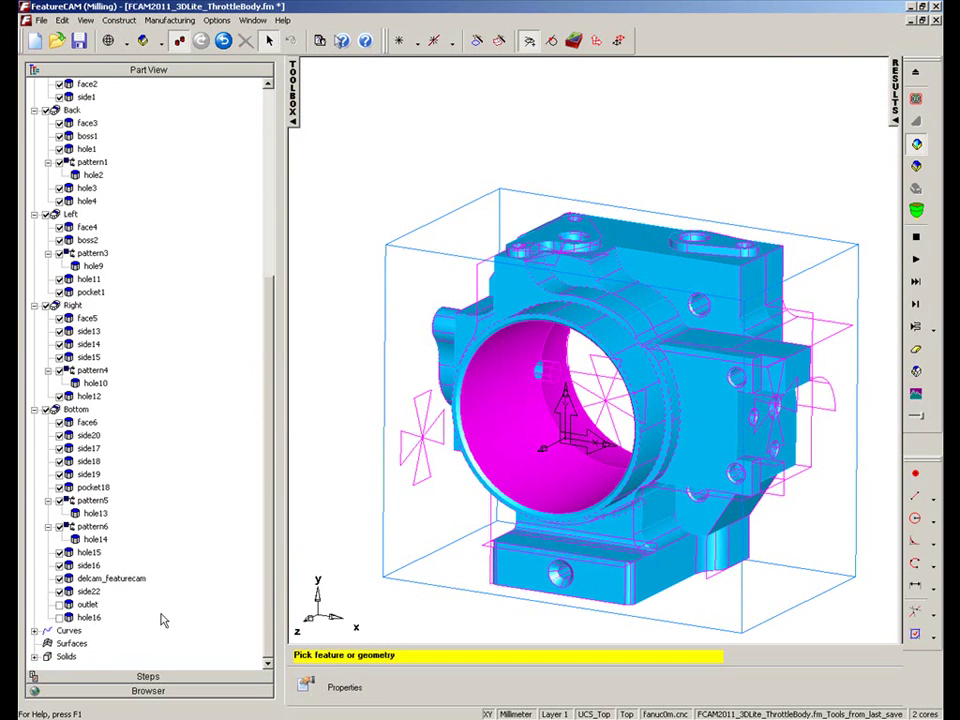
click(84, 605)
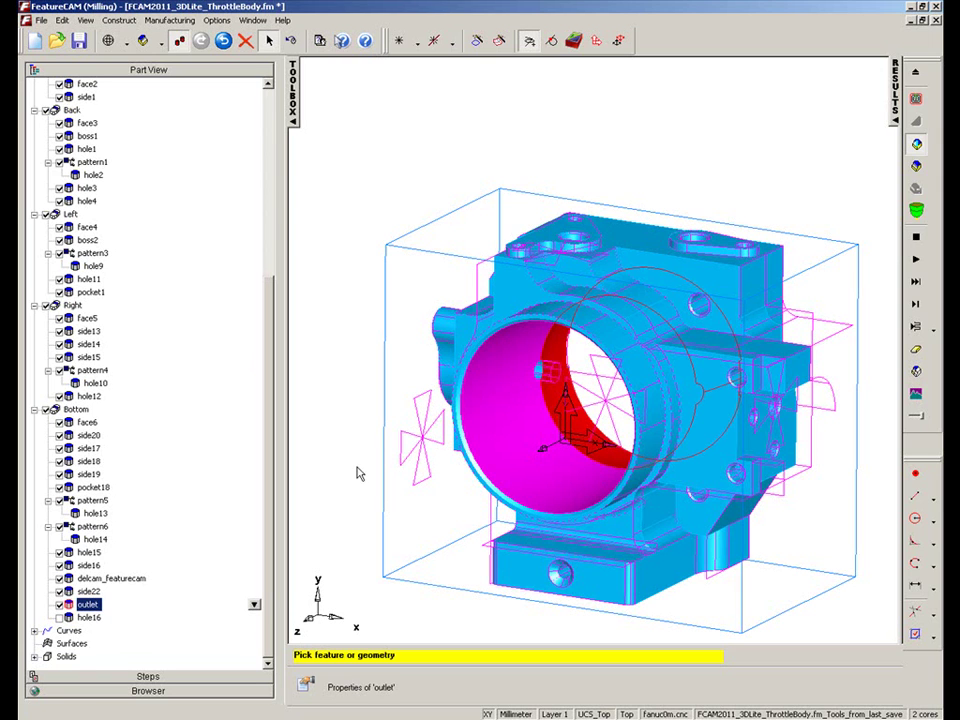
click(86, 617)
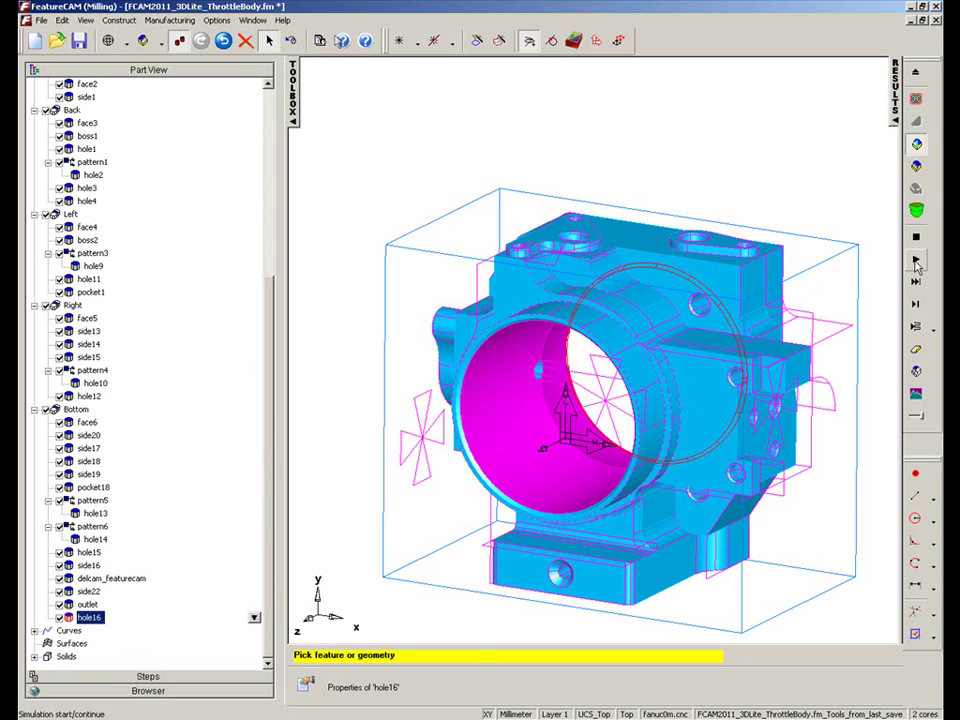
Step: Play the 3D machining simulation to cut the throttle body including the finished bore
click(915, 260)
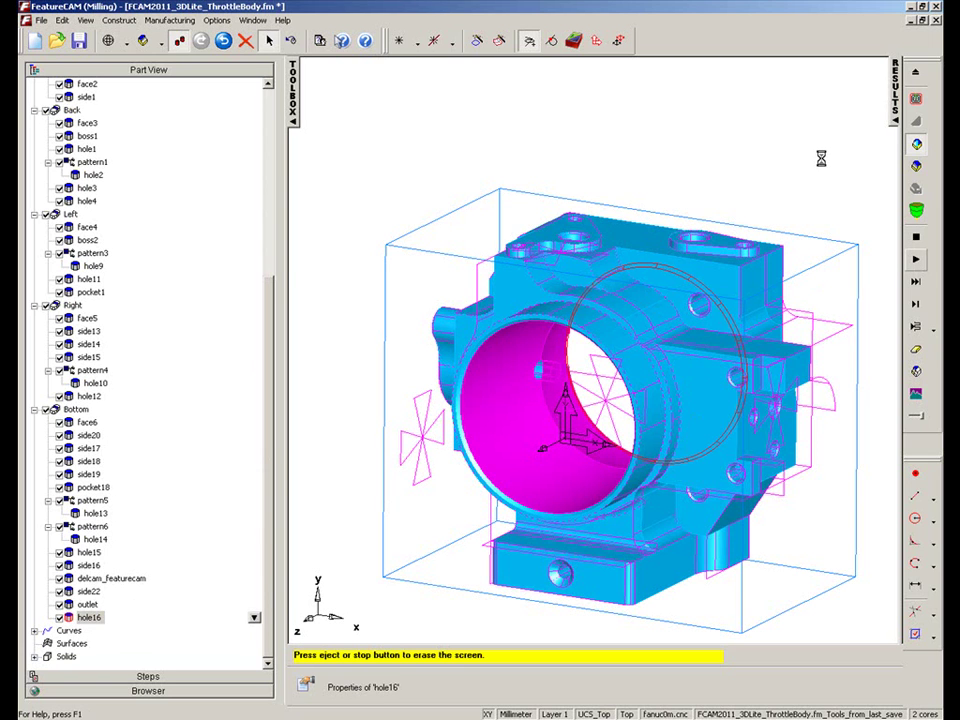